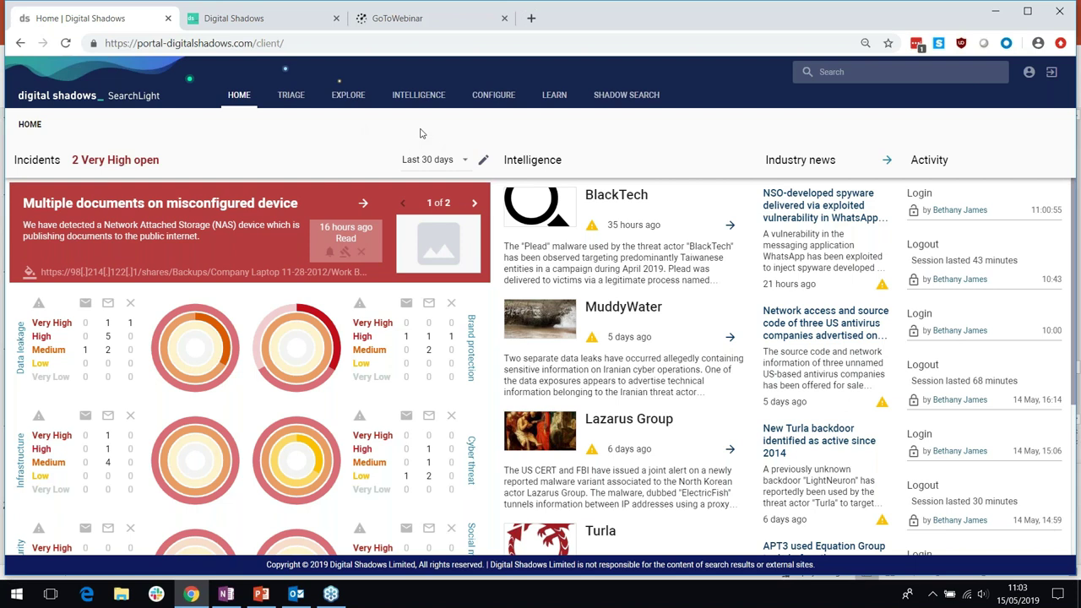
- Open the configured assets and review the asset types under Data Leakage, Threat Intelligence, Social Media, Other and Mobile Apps
{"action": "left_click", "coordinate": [492, 100]}
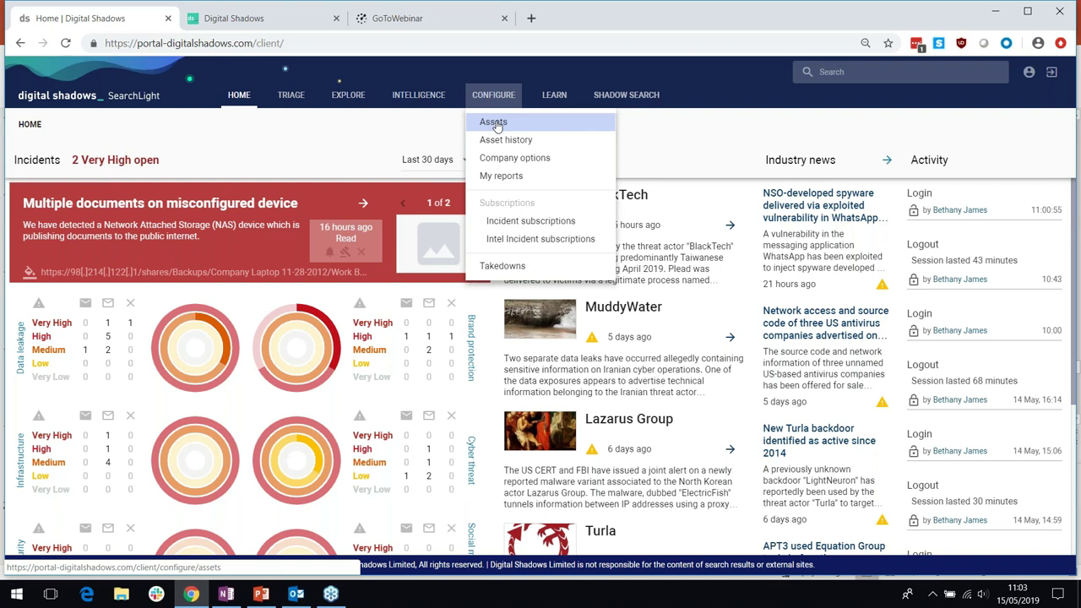
{"action": "left_click", "coordinate": [496, 126]}
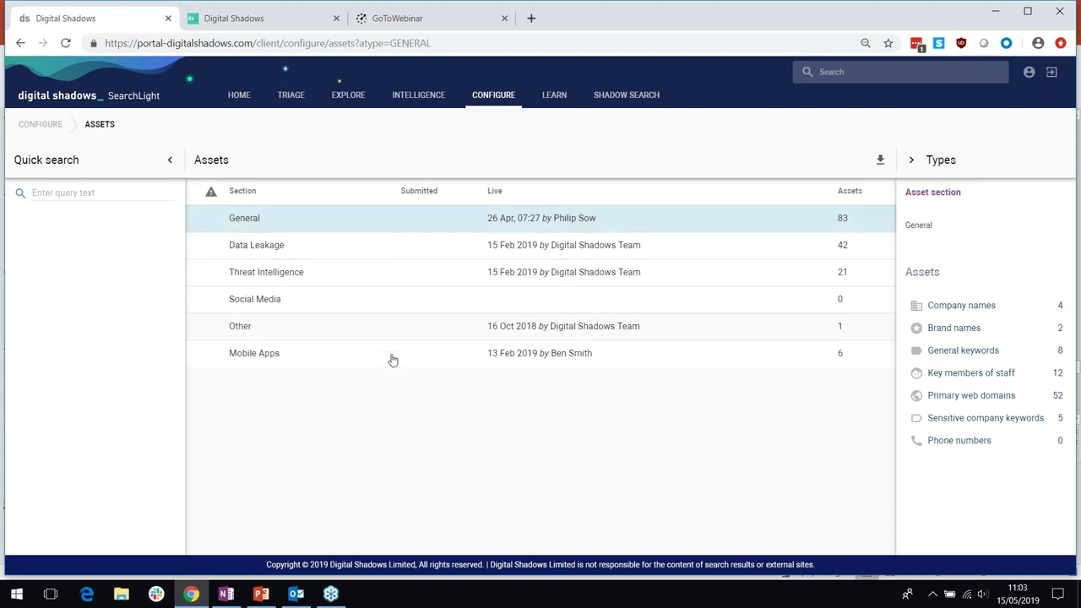
{"action": "left_click", "coordinate": [361, 252]}
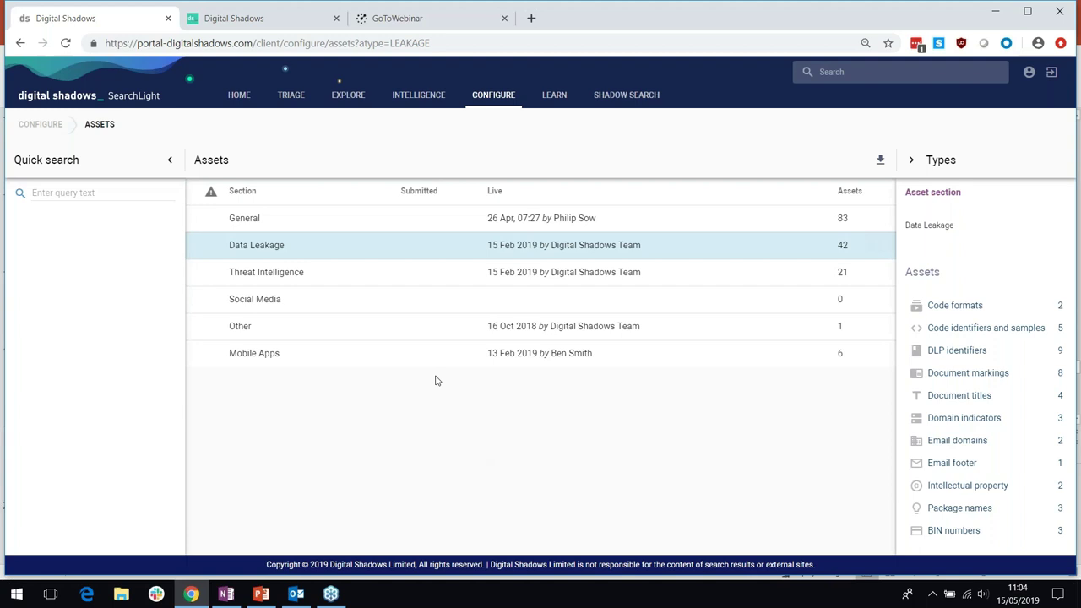
{"action": "left_click", "coordinate": [339, 280]}
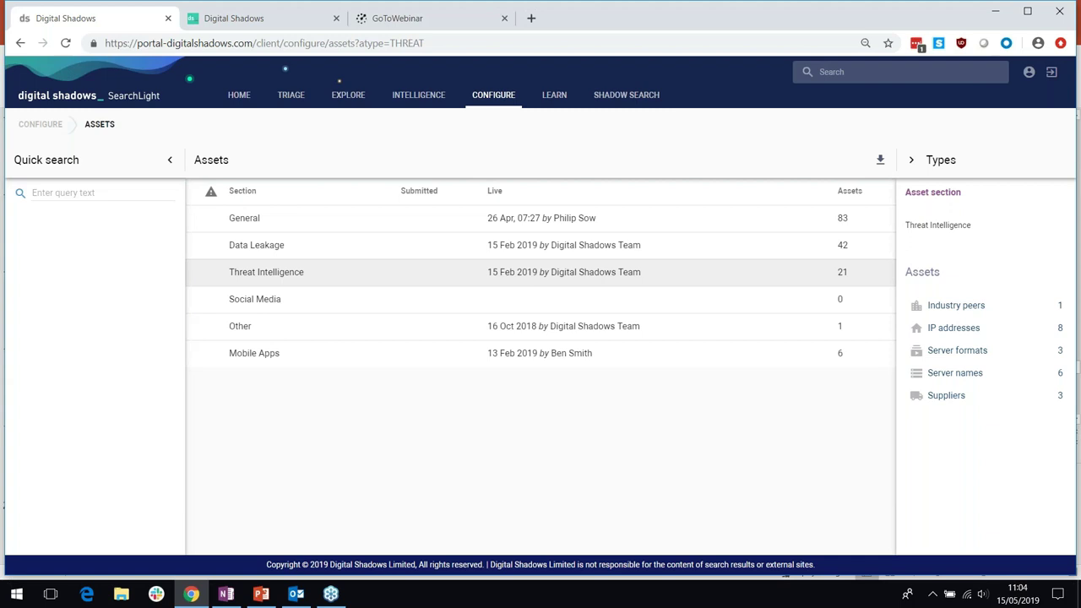
{"action": "left_click", "coordinate": [342, 305]}
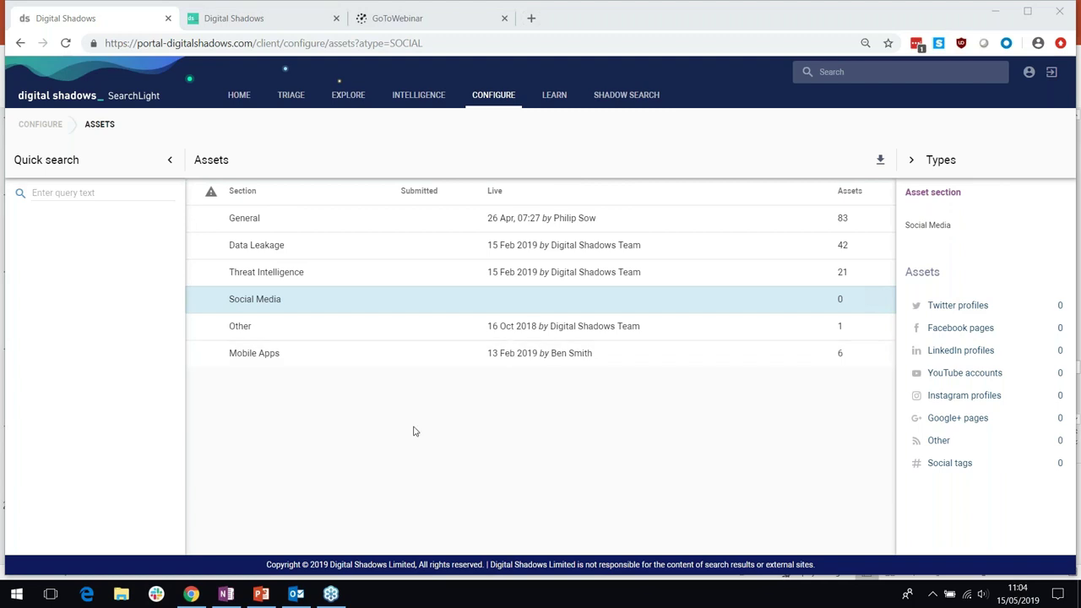
{"action": "left_click", "coordinate": [310, 329]}
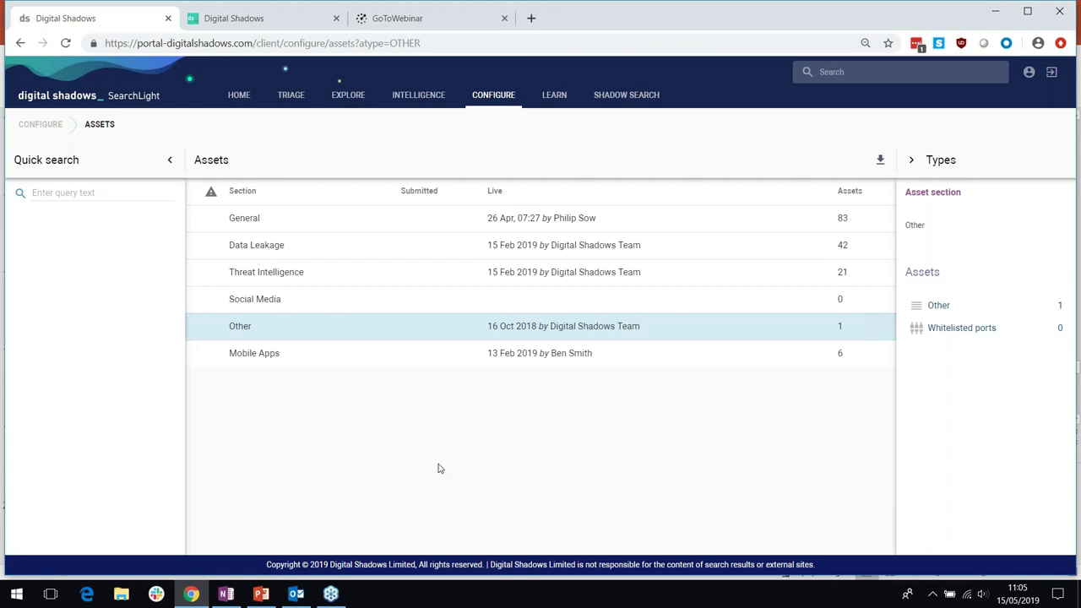
{"action": "left_click", "coordinate": [418, 364]}
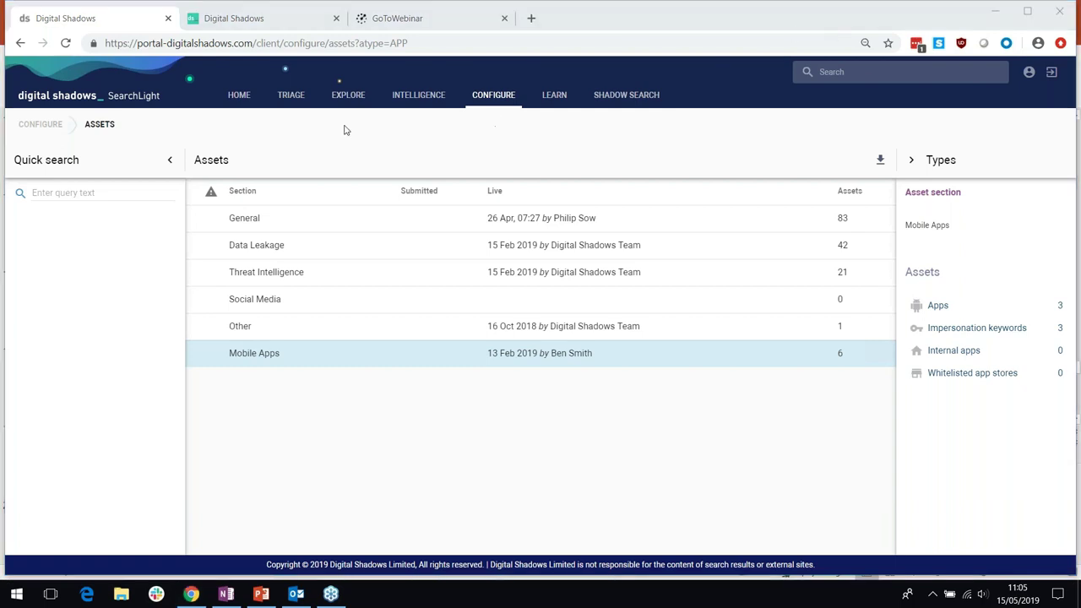
- Open the triage incident about vendor documents on a publicly accessible Network Attached Storage drive and read through its impact and recommended action
{"action": "left_click", "coordinate": [291, 97]}
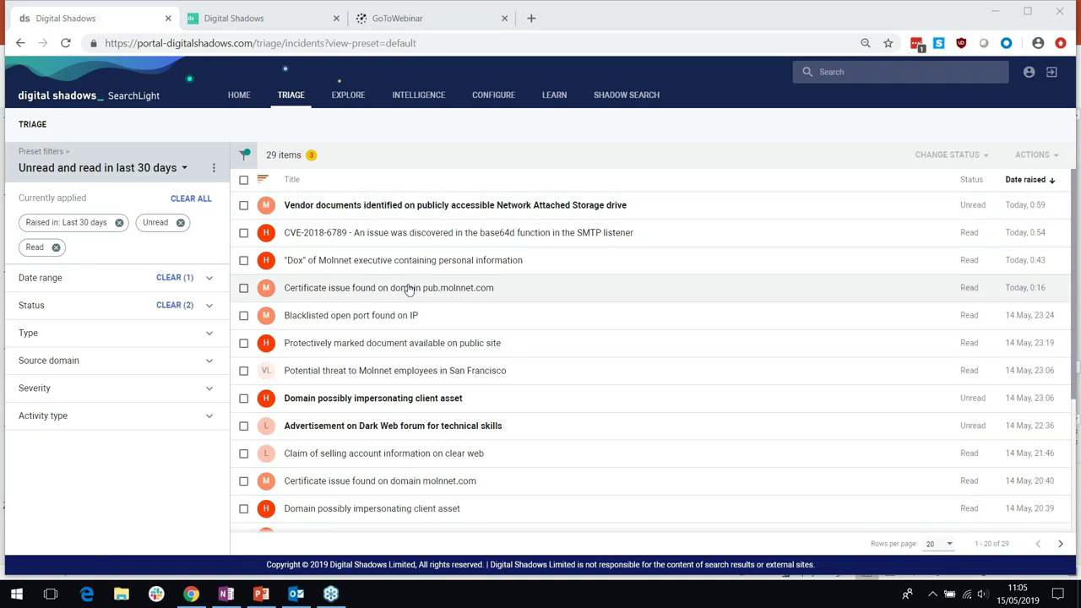
{"action": "left_click", "coordinate": [448, 212]}
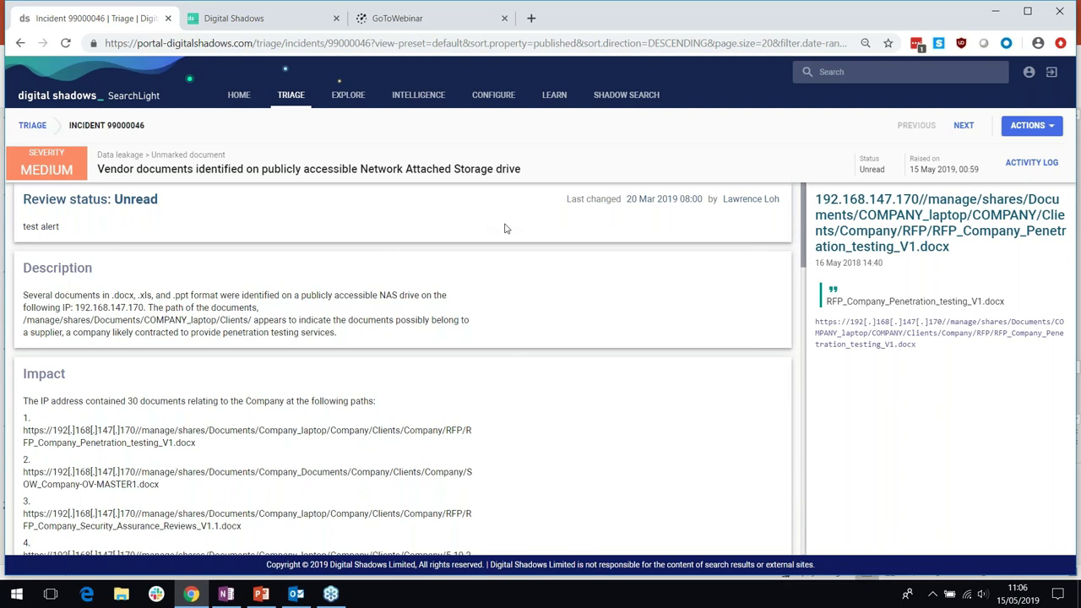
{"action": "scroll", "coordinate": [410, 228], "scroll_direction": "down", "scroll_amount": 1}
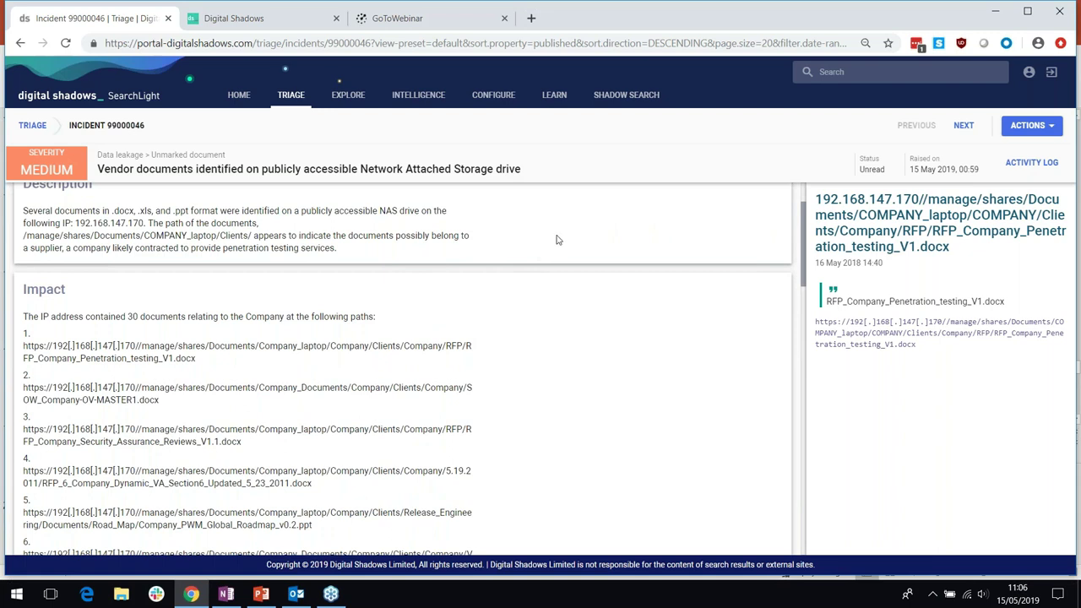
{"action": "scroll", "coordinate": [557, 240], "scroll_direction": "down", "scroll_amount": 2}
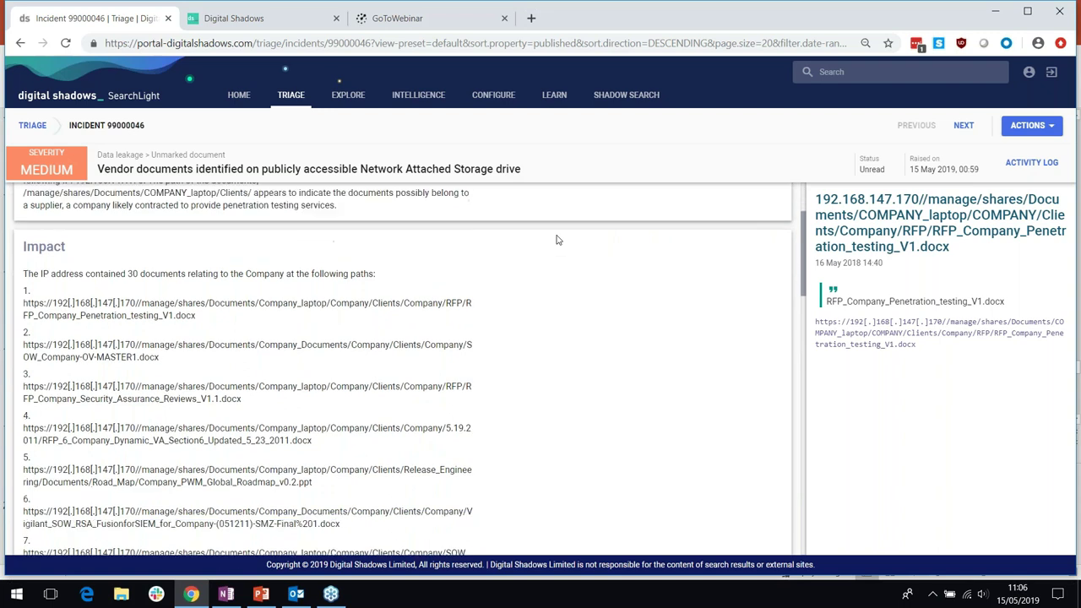
{"action": "scroll", "coordinate": [464, 361], "scroll_direction": "up", "scroll_amount": 2}
{"action": "scroll", "coordinate": [465, 361], "scroll_direction": "down", "scroll_amount": 5}
{"action": "scroll", "coordinate": [465, 362], "scroll_direction": "down", "scroll_amount": 8}
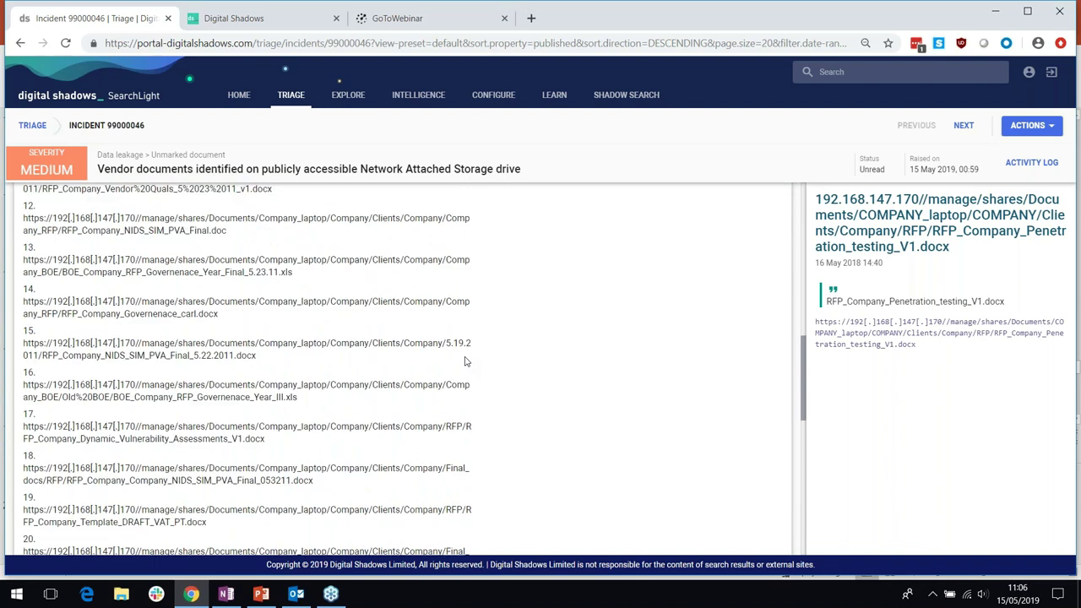
{"action": "scroll", "coordinate": [465, 362], "scroll_direction": "down", "scroll_amount": 5}
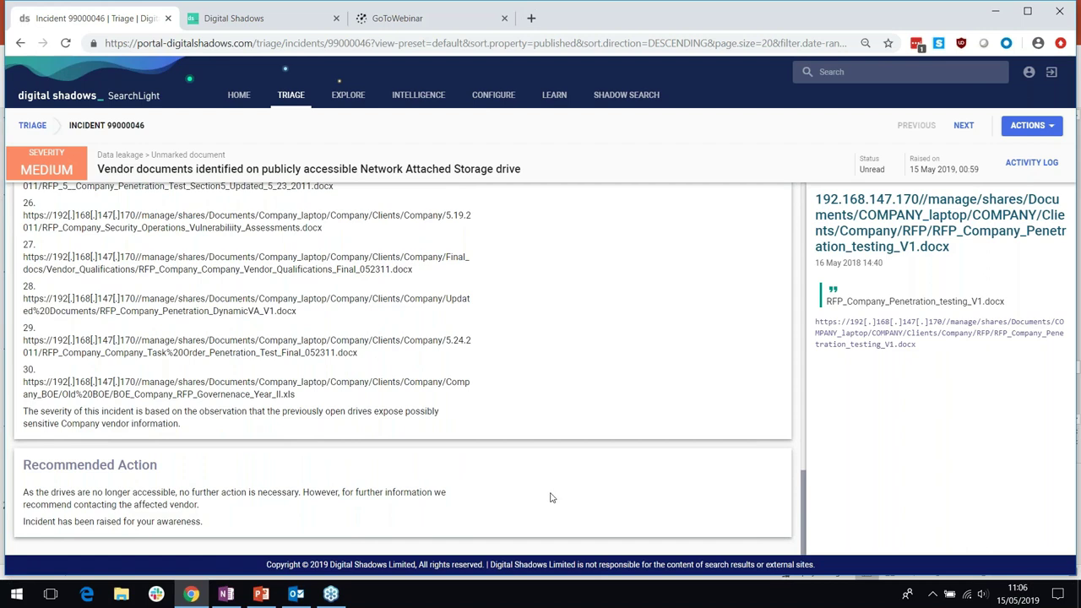
{"action": "scroll", "coordinate": [550, 497], "scroll_direction": "up", "scroll_amount": 10}
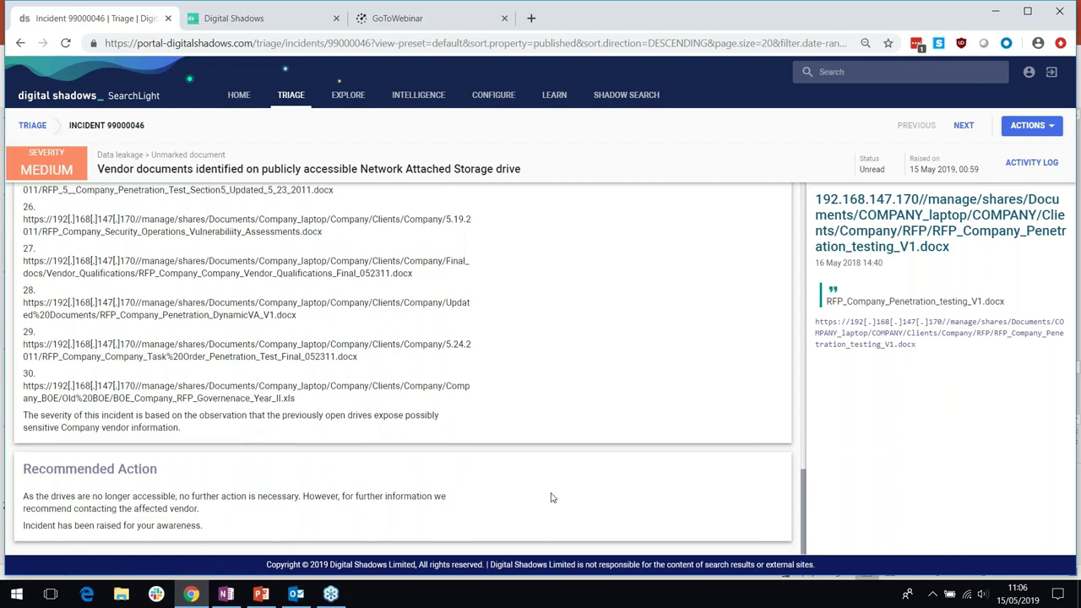
- Return to the triage list, open the incident "Advertisement on Dark Web forum for technical skills" and examine its posts, description, impact and recommended action
{"action": "left_click", "coordinate": [301, 102]}
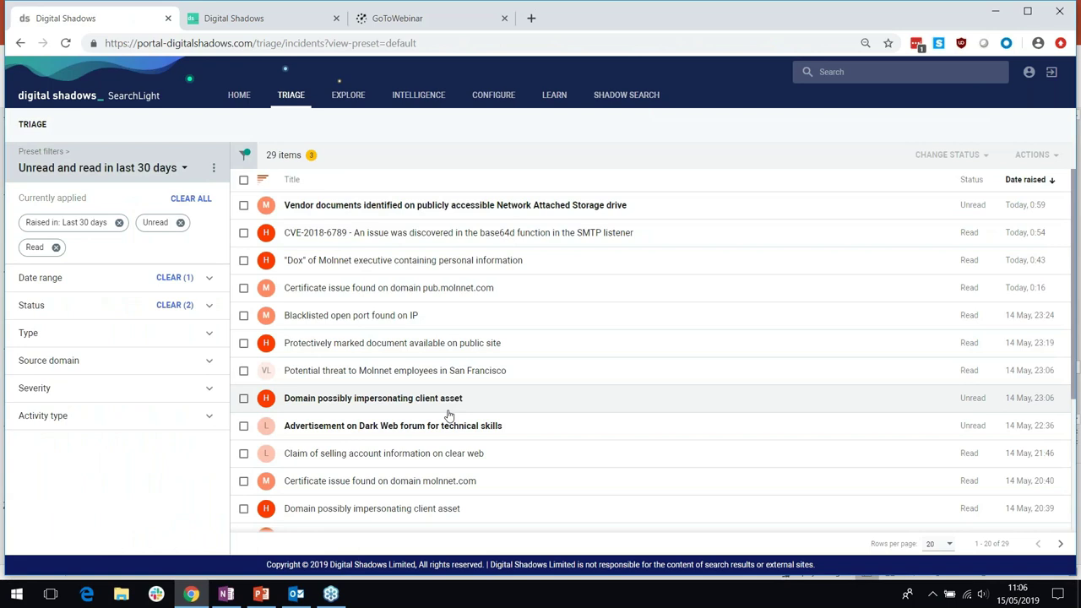
{"action": "left_click", "coordinate": [393, 427]}
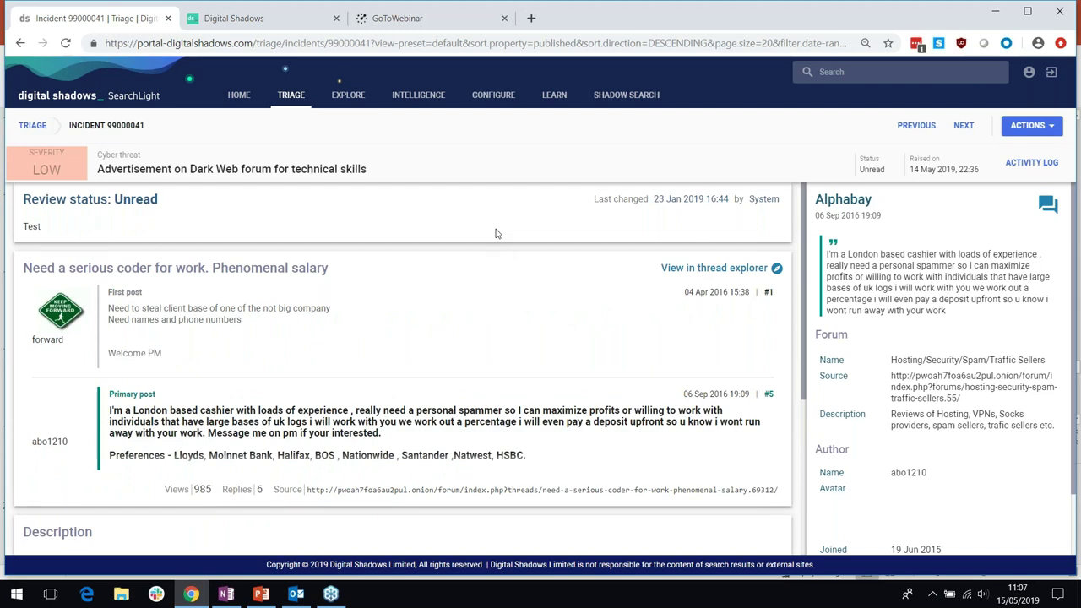
{"action": "scroll", "coordinate": [496, 233], "scroll_direction": "down", "scroll_amount": 1}
{"action": "scroll", "coordinate": [497, 233], "scroll_direction": "down", "scroll_amount": 2}
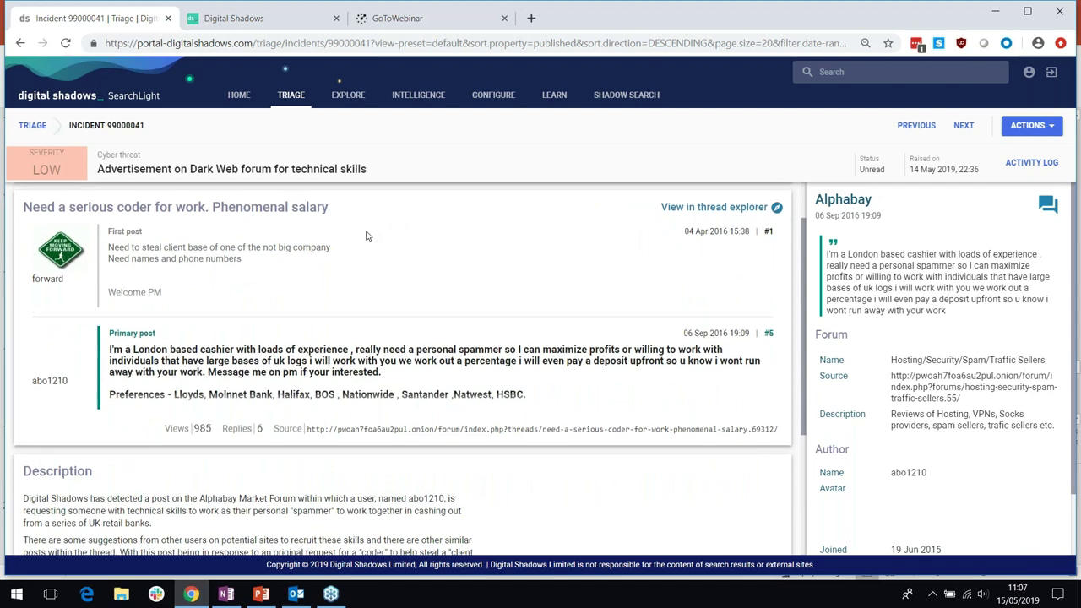
{"action": "scroll", "coordinate": [338, 235], "scroll_direction": "up", "scroll_amount": 2}
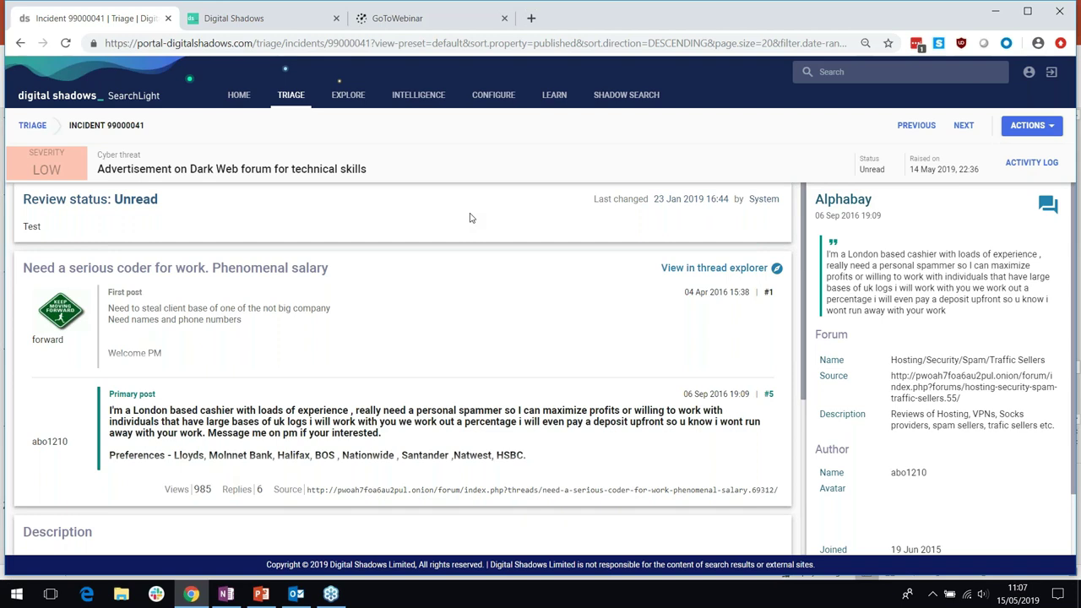
{"action": "scroll", "coordinate": [470, 218], "scroll_direction": "down", "scroll_amount": 1}
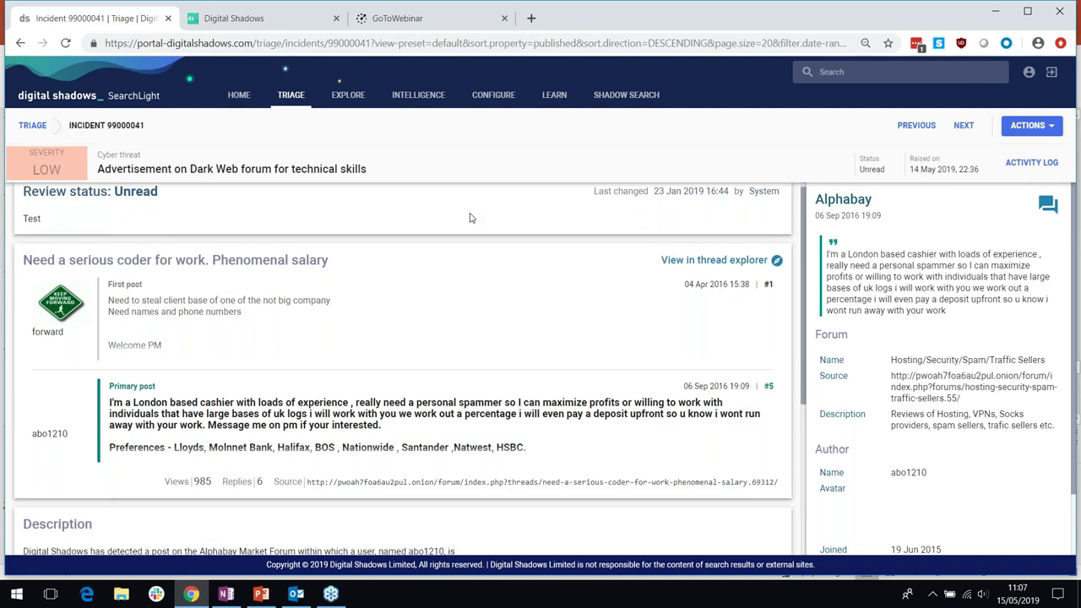
{"action": "scroll", "coordinate": [470, 218], "scroll_direction": "down", "scroll_amount": 1}
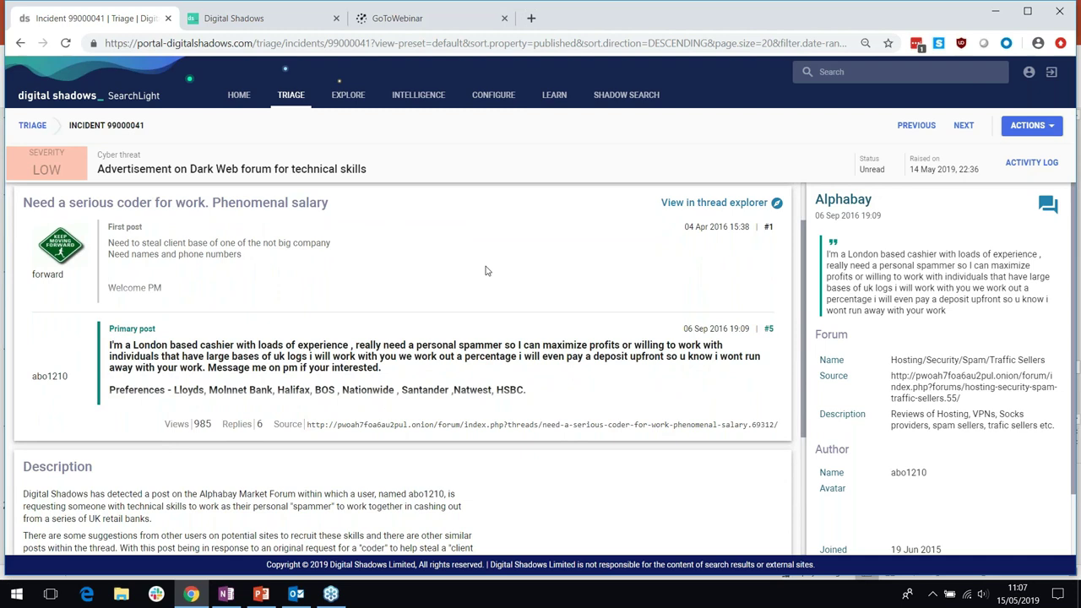
{"action": "scroll", "coordinate": [486, 270], "scroll_direction": "down", "scroll_amount": 1}
{"action": "scroll", "coordinate": [486, 271], "scroll_direction": "down", "scroll_amount": 3}
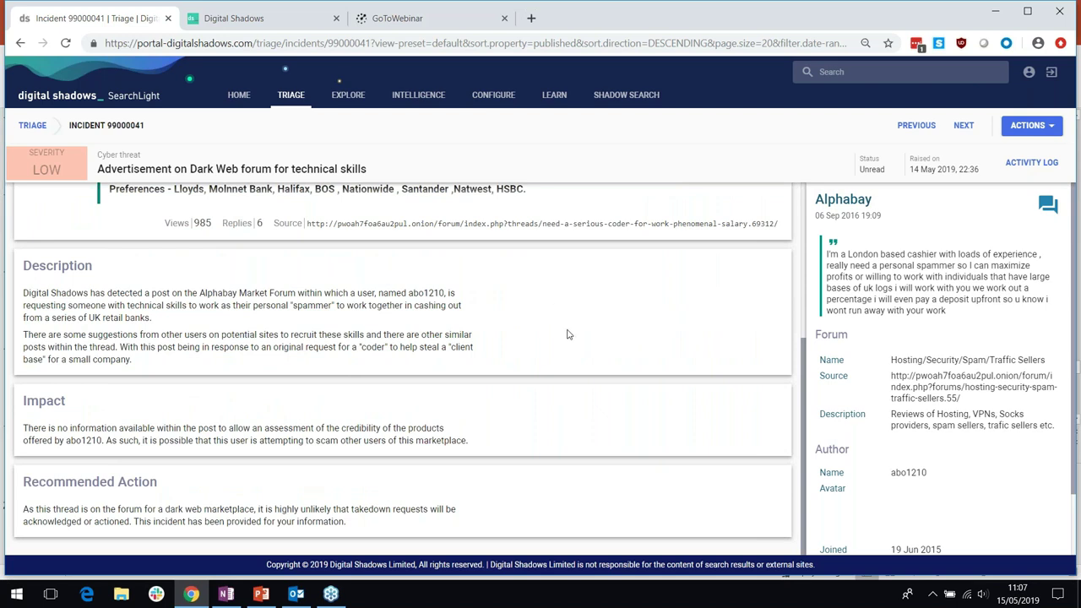
{"action": "scroll", "coordinate": [570, 333], "scroll_direction": "up", "scroll_amount": 3}
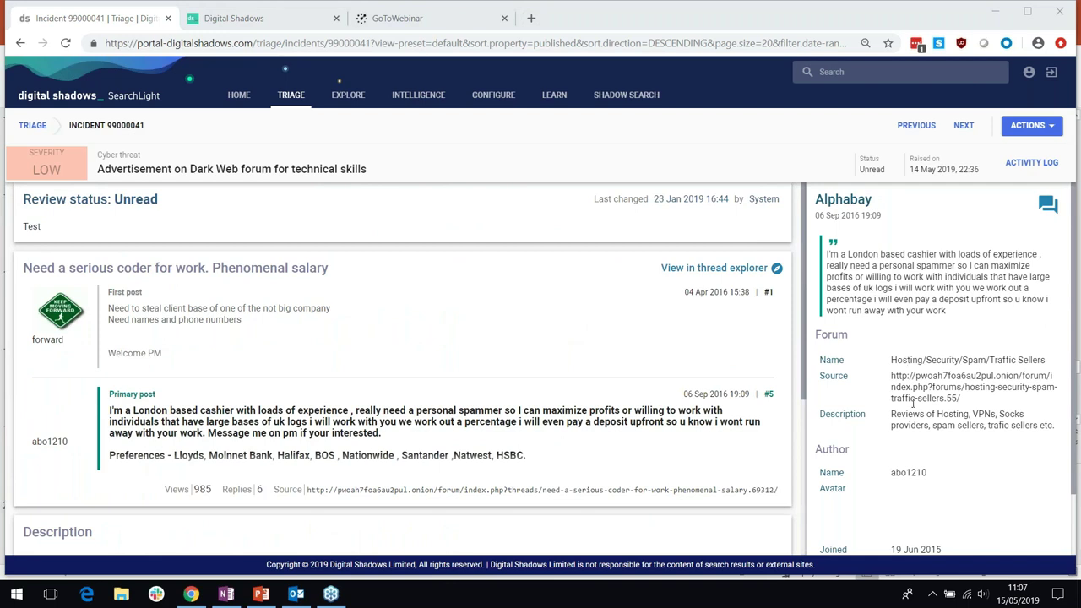
{"action": "scroll", "coordinate": [929, 480], "scroll_direction": "down", "scroll_amount": 2}
{"action": "scroll", "coordinate": [929, 480], "scroll_direction": "up", "scroll_amount": 2}
- View the cyber threat intelligence overview of actors, campaigns and events, and return to the home dashboard
{"action": "mouse_move", "coordinate": [418, 100]}
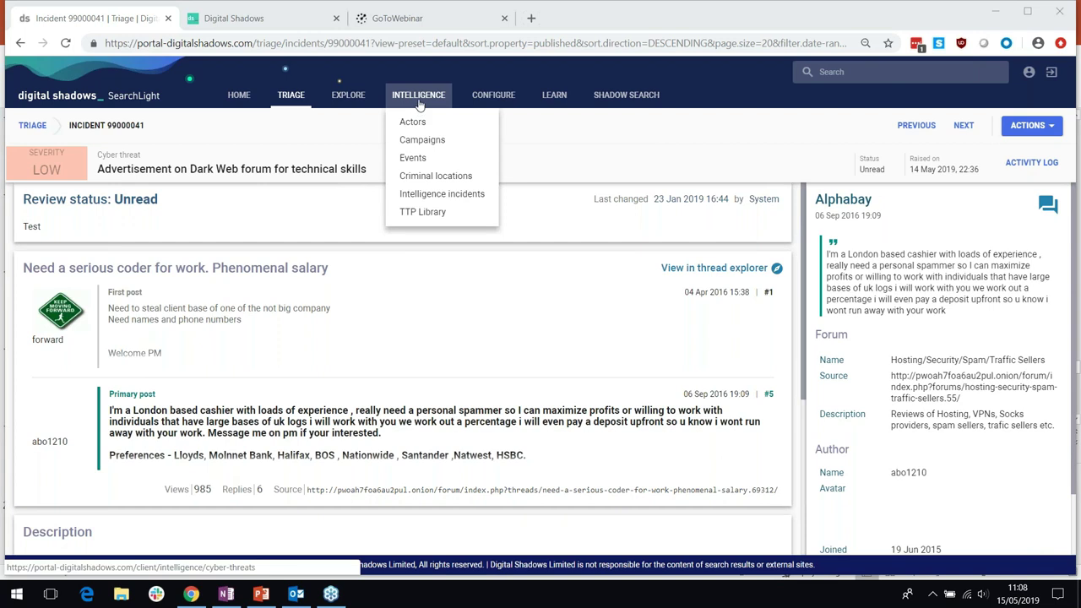
{"action": "left_click", "coordinate": [419, 98]}
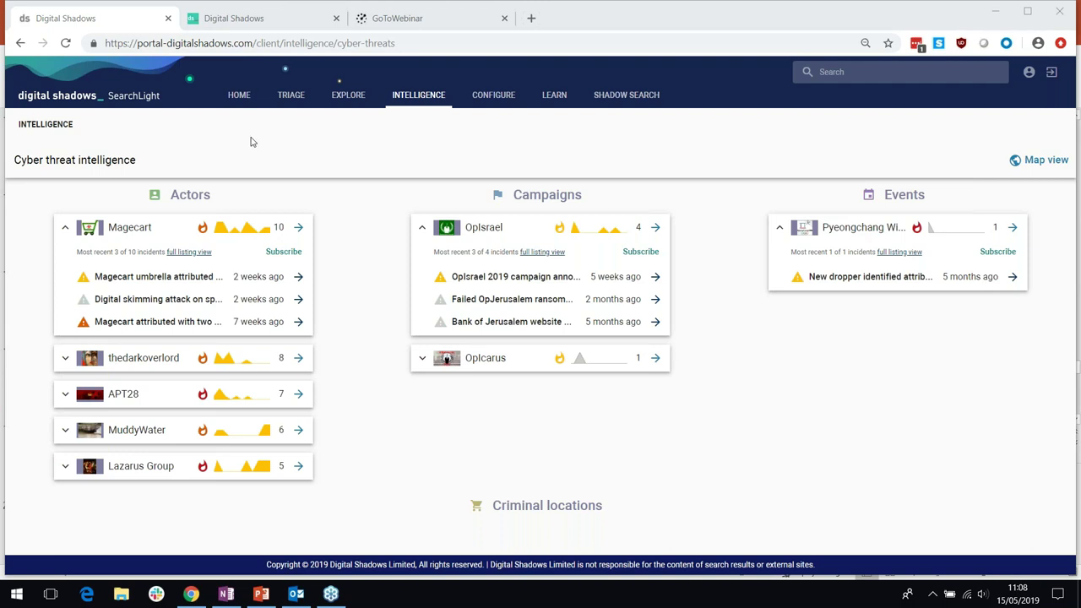
{"action": "left_click", "coordinate": [239, 97]}
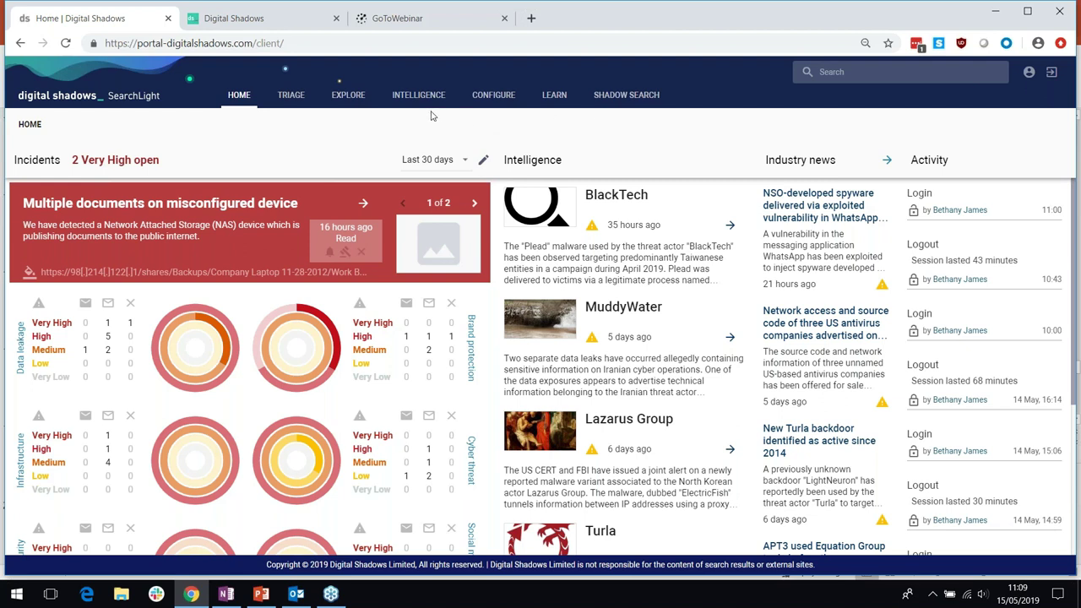
- Switch to PowerPoint, start the slide show from "How Digital Shadows Works" and advance to "Practical Guide to Reducing Digital Risk"
{"action": "left_click", "coordinate": [256, 600]}
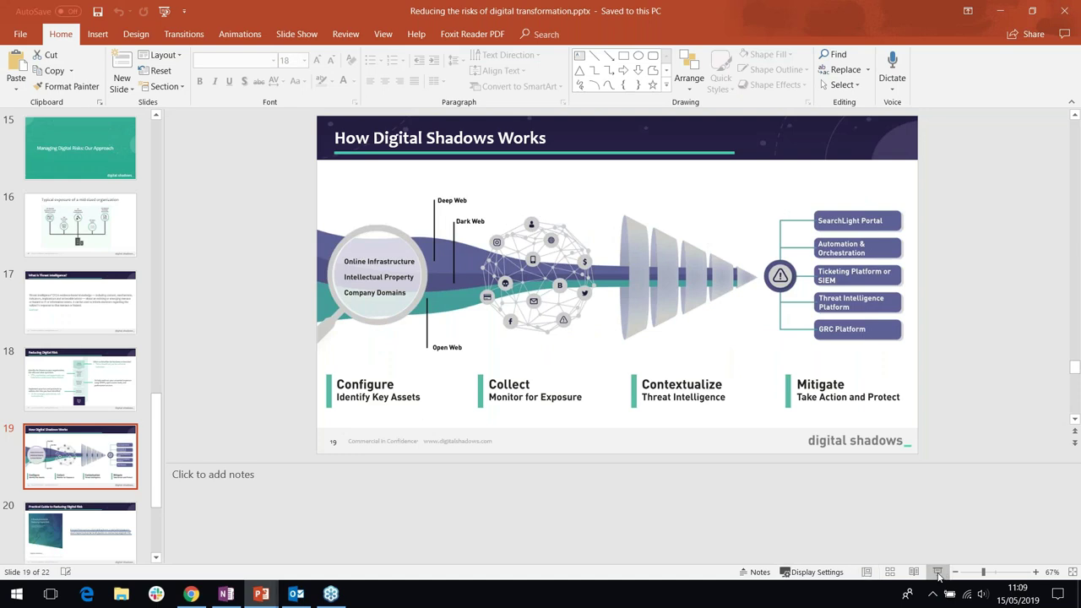
{"action": "left_click", "coordinate": [938, 573]}
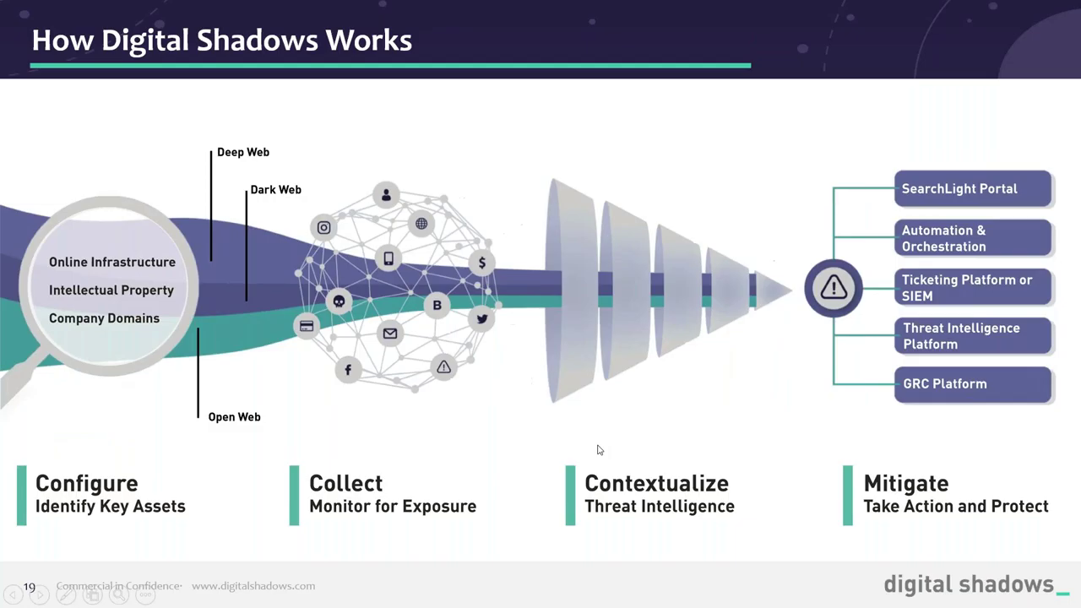
{"action": "key", "text": "Right"}
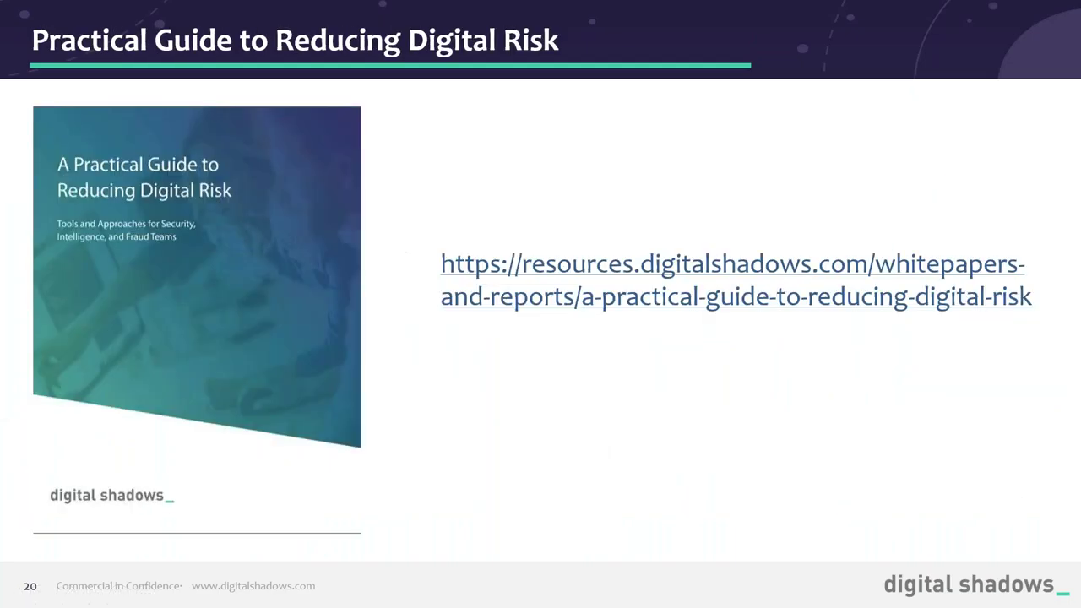